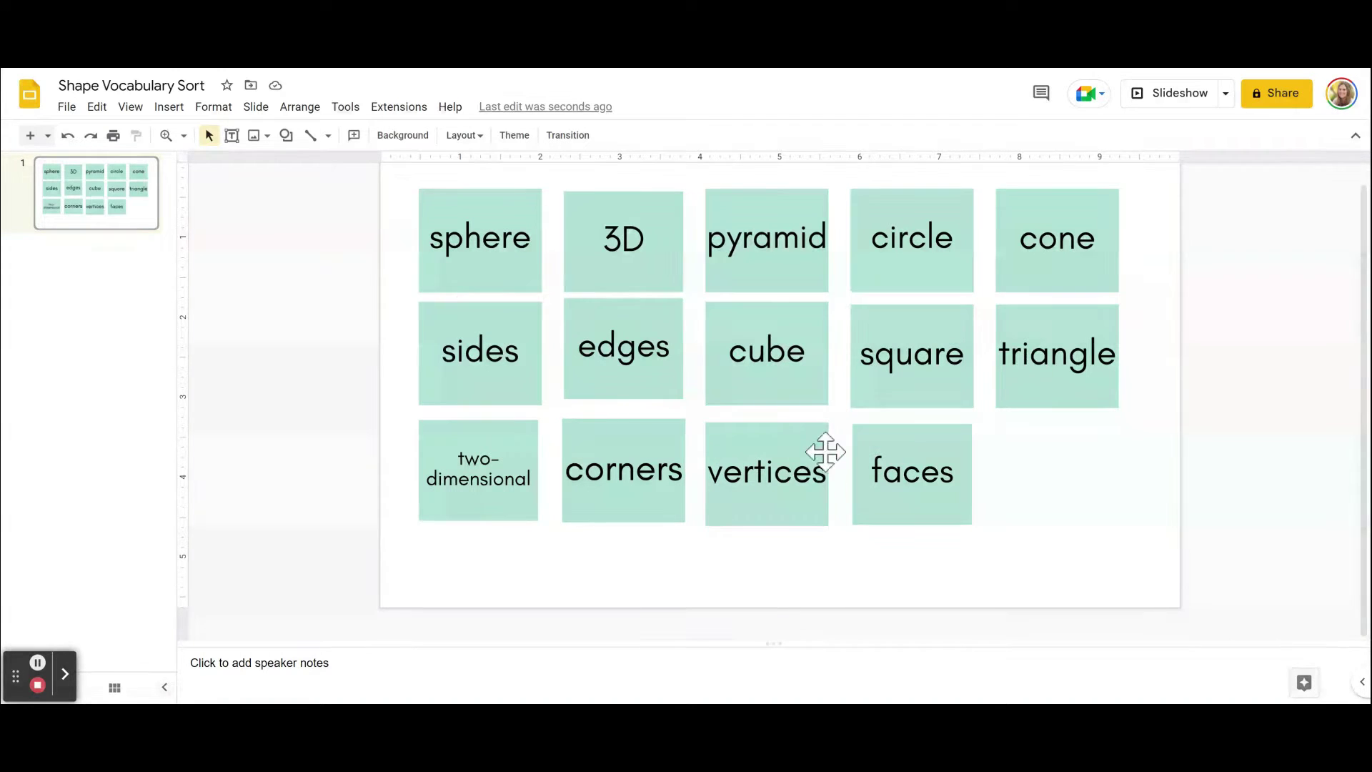
Nudge the faces card into line and draw a circle text box beside the slide.
mouse_move(936, 503)
left_mouse_down()
mouse_move(969, 553)
mouse_move(943, 475)
mouse_move(1036, 484)
mouse_move(944, 490)
left_mouse_up()
left_click(169, 110)
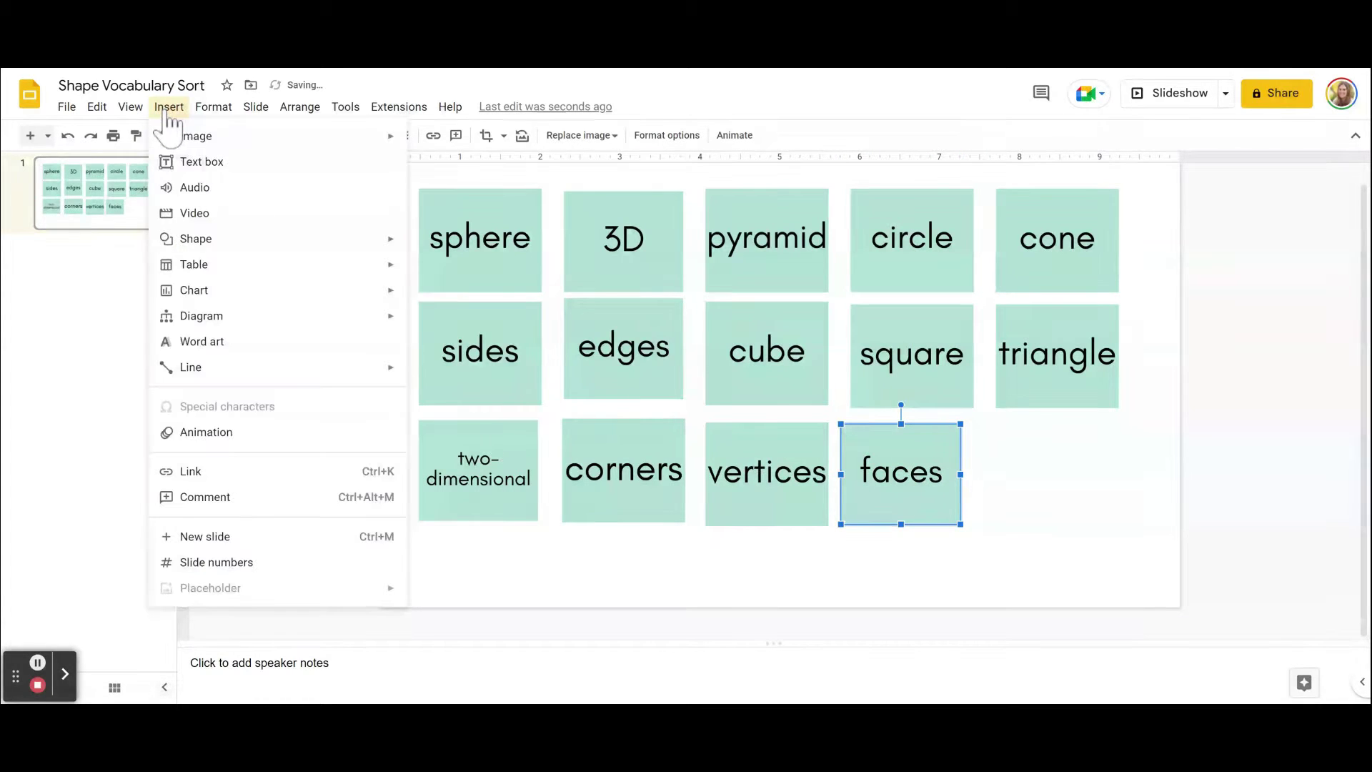
left_click(205, 159)
left_click_drag(255, 215, 361, 251)
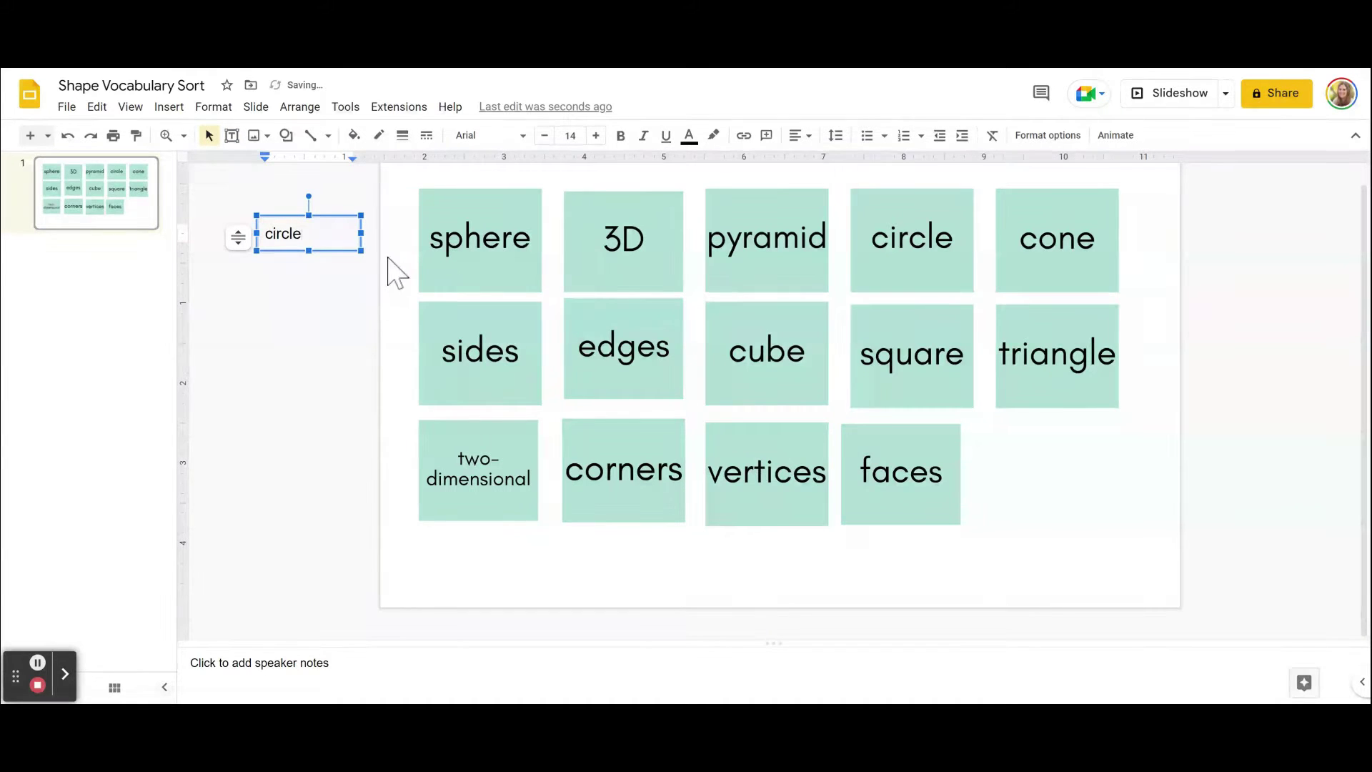
left_click(359, 233)
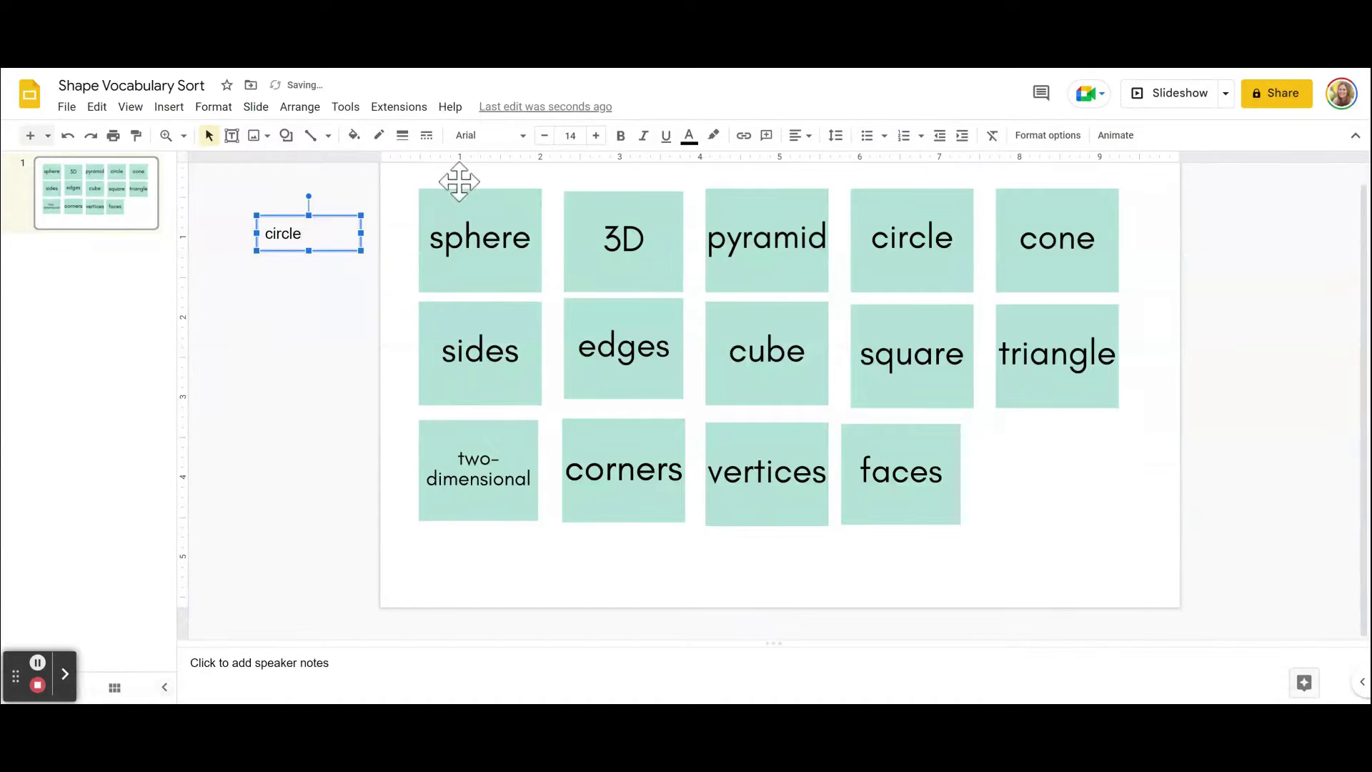
Thicken the circle text box's border, reposition it, then delete it.
left_click(405, 136)
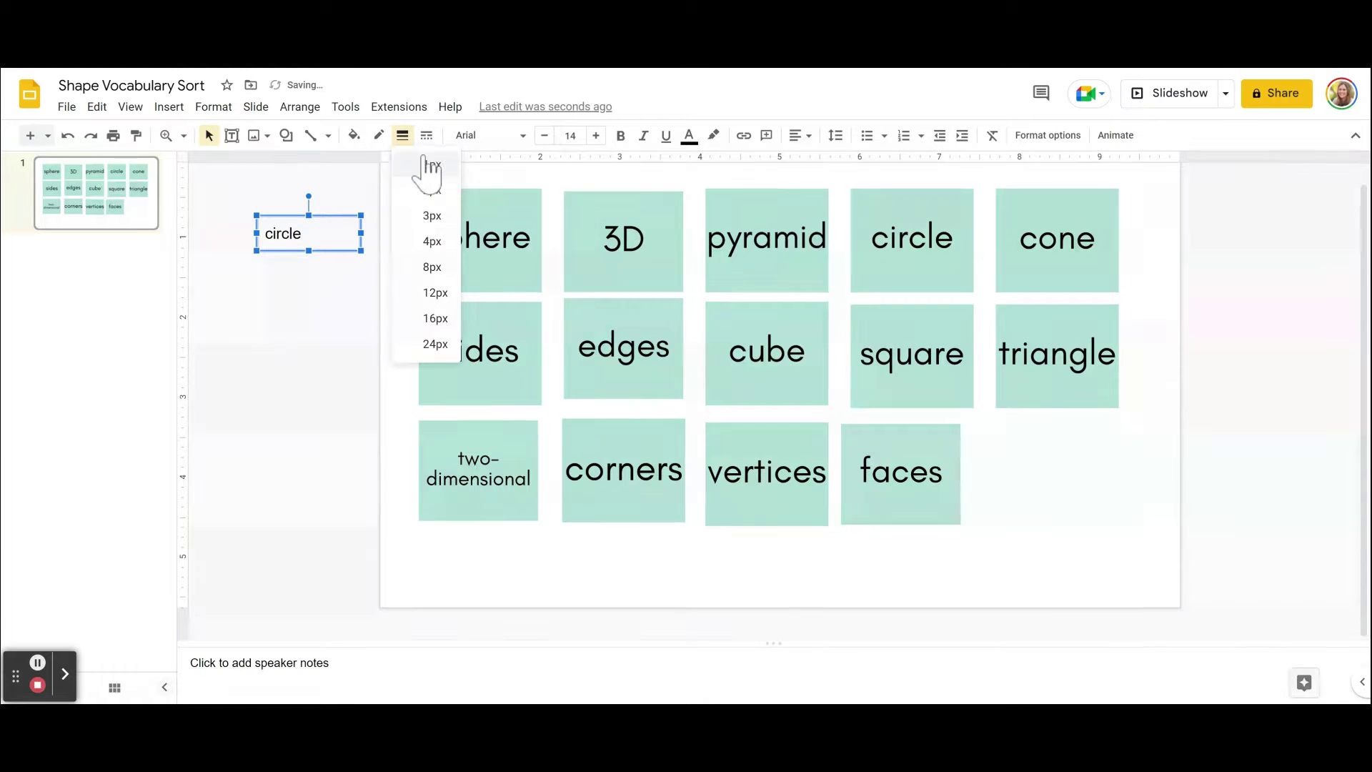
left_click(429, 189)
left_click(379, 137)
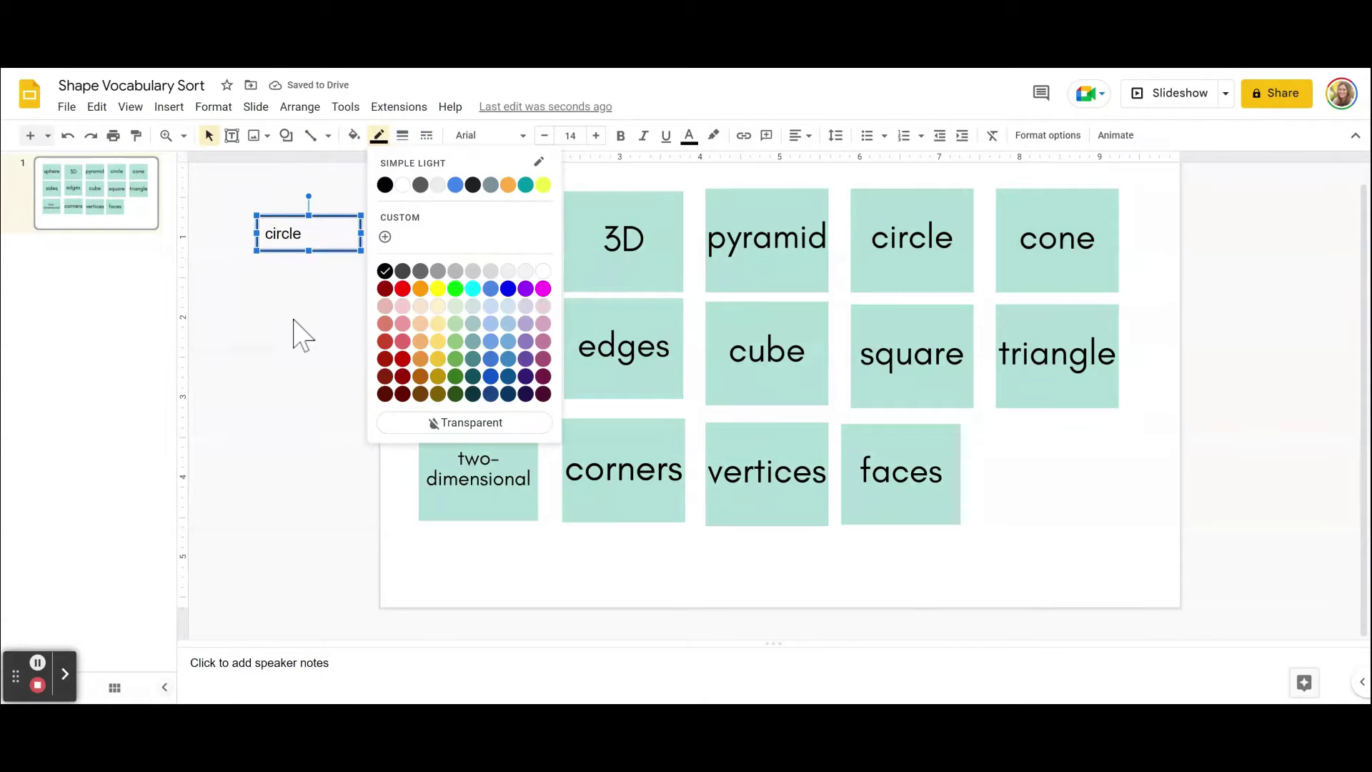
left_click(297, 331)
left_click_drag(310, 316, 306, 315)
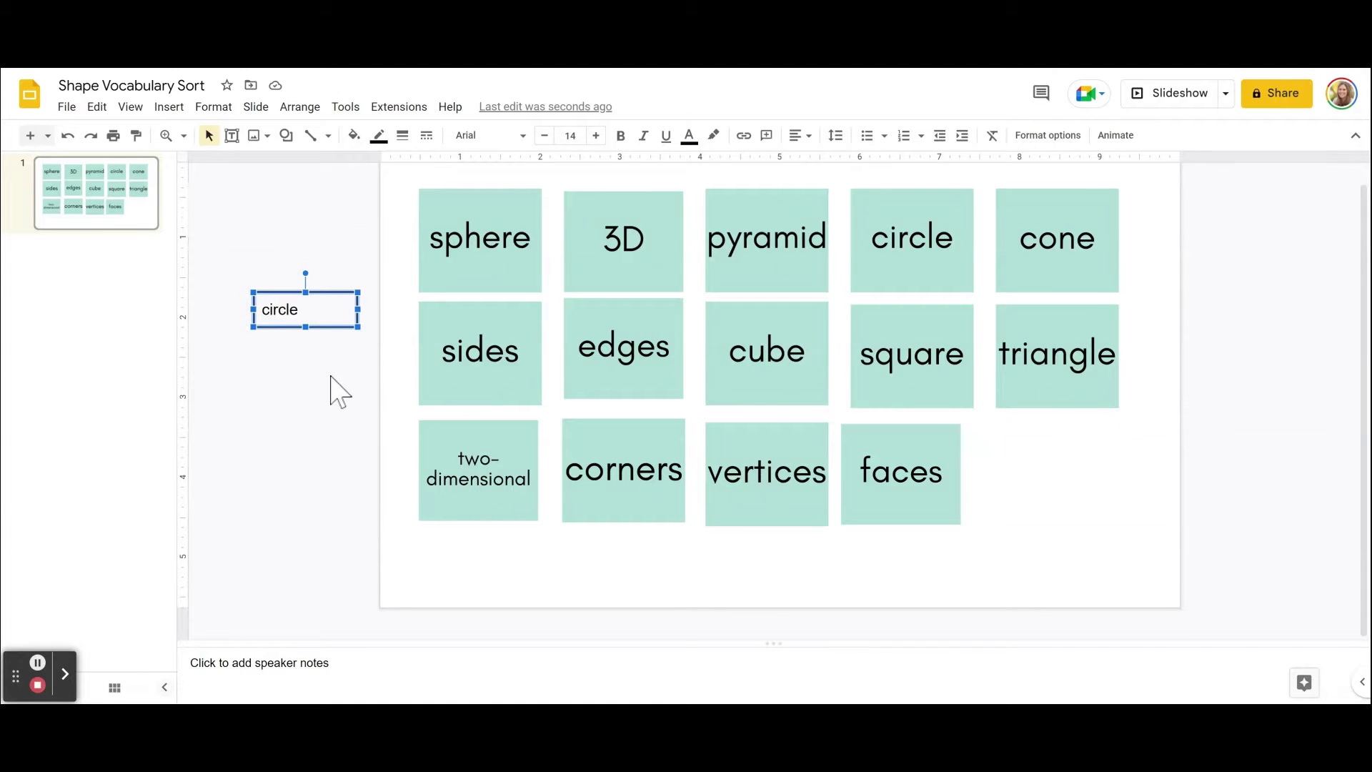
mouse_move(309, 315)
left_mouse_down()
mouse_move(321, 386)
mouse_move(323, 315)
mouse_move(318, 328)
left_mouse_up()
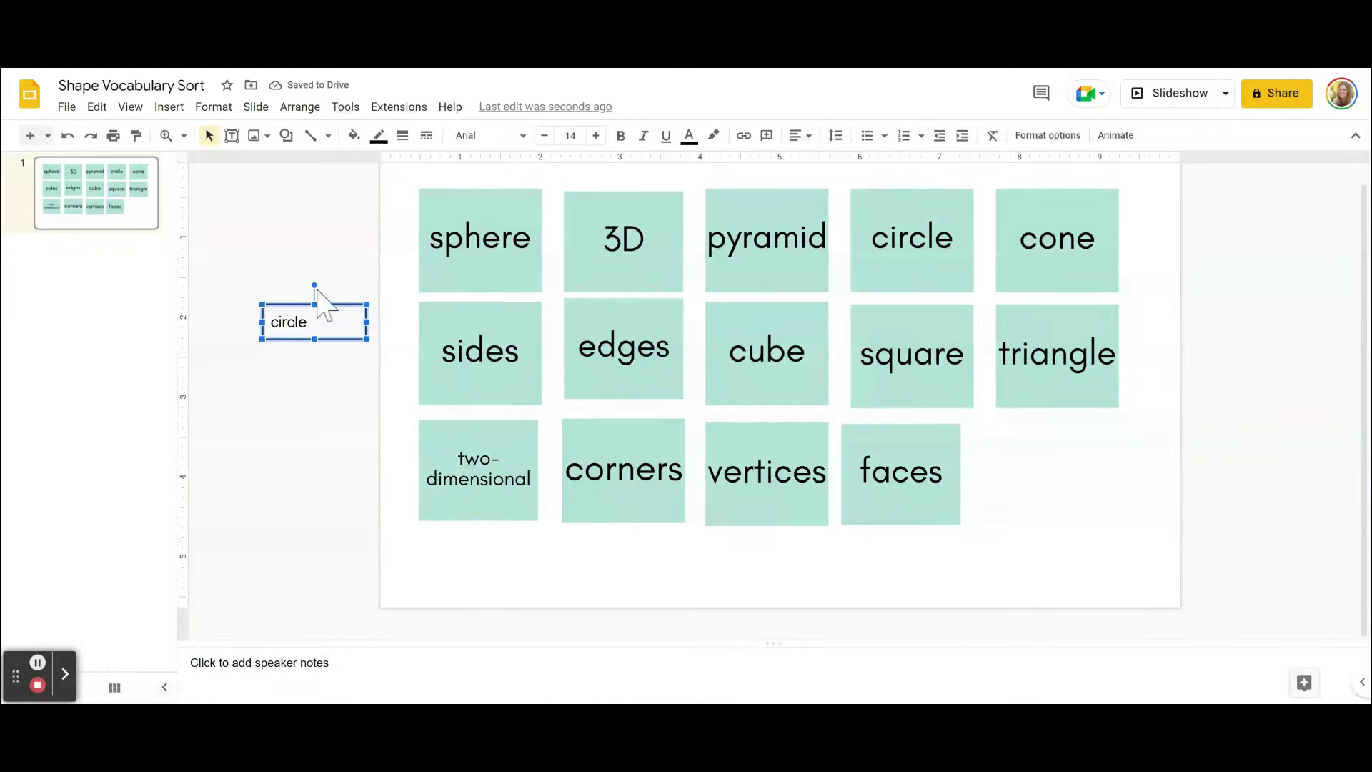
key("Delete")
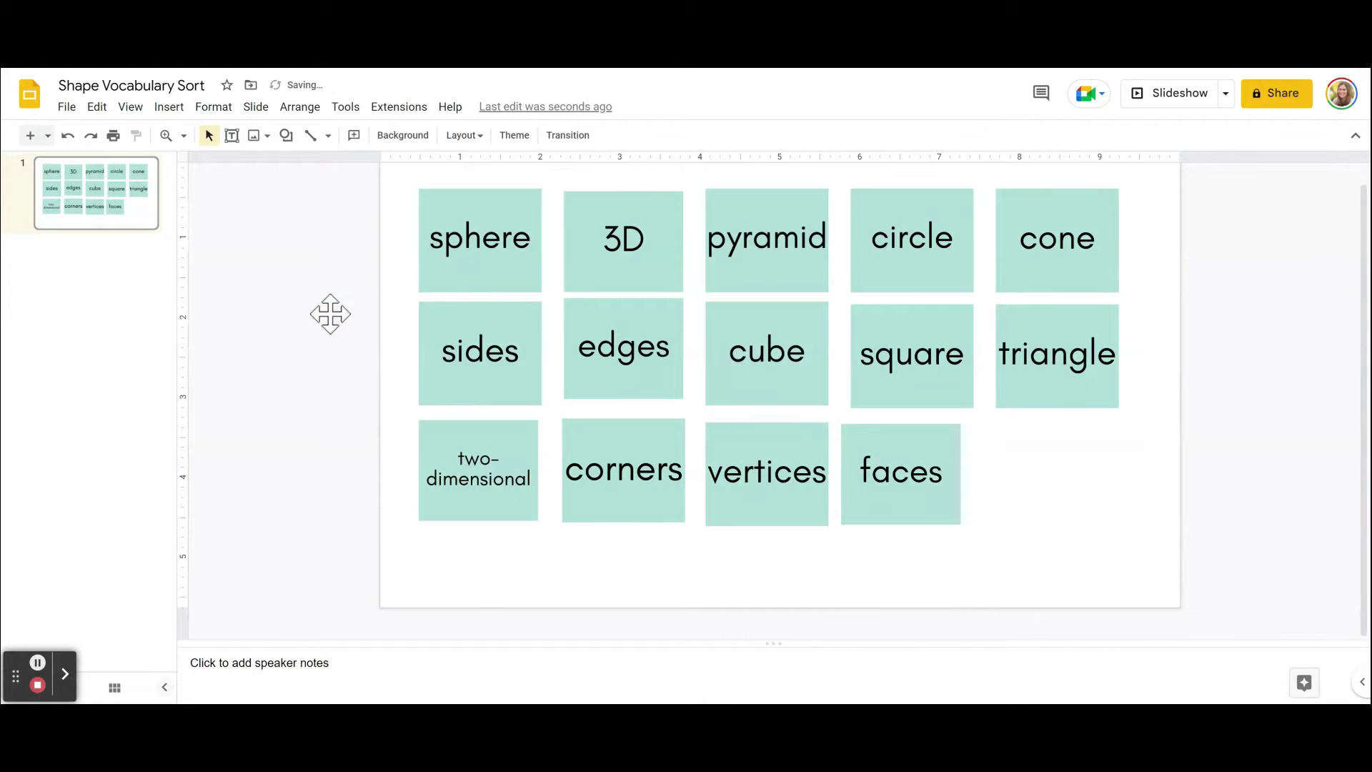
Nudge the faces card slightly and select the sphere, pyramid, circle, sides and two-dimensional cards.
left_click(435, 218)
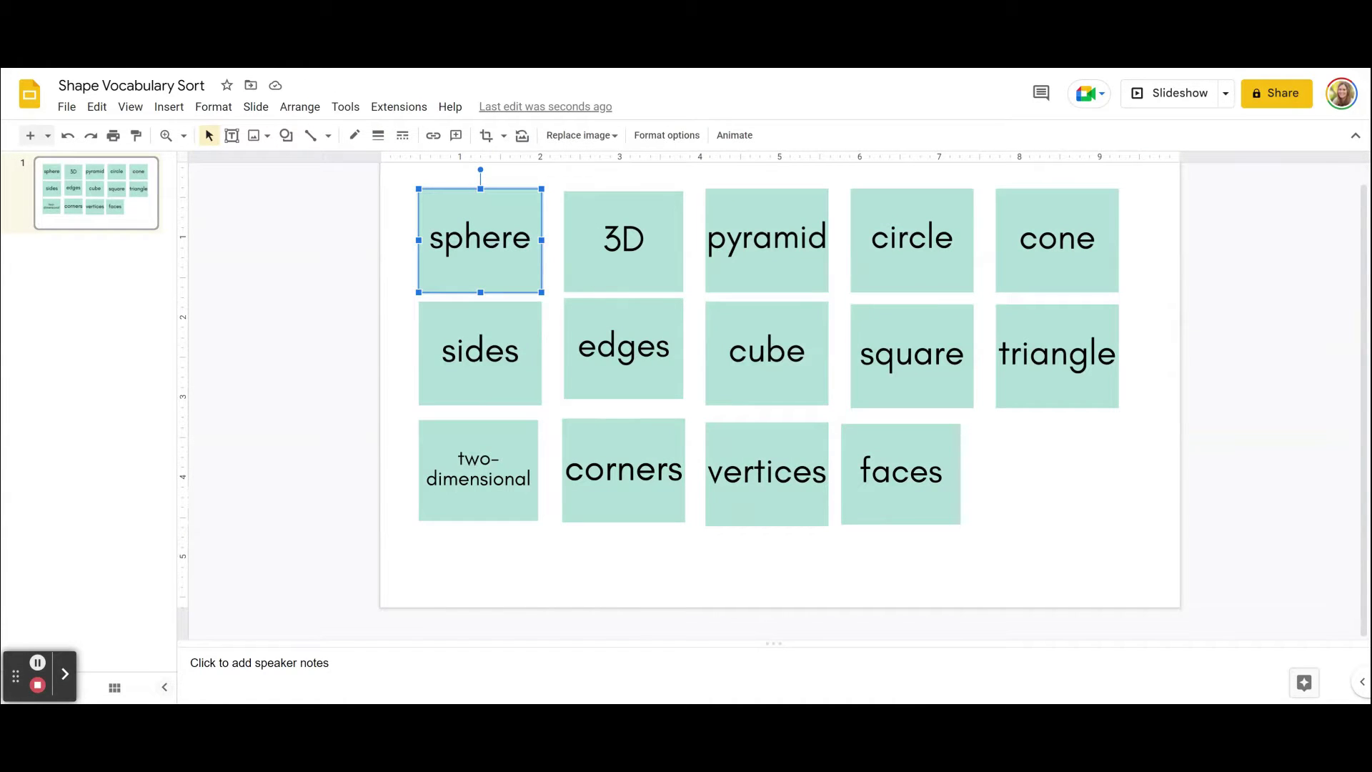
left_click_drag(900, 474, 906, 470)
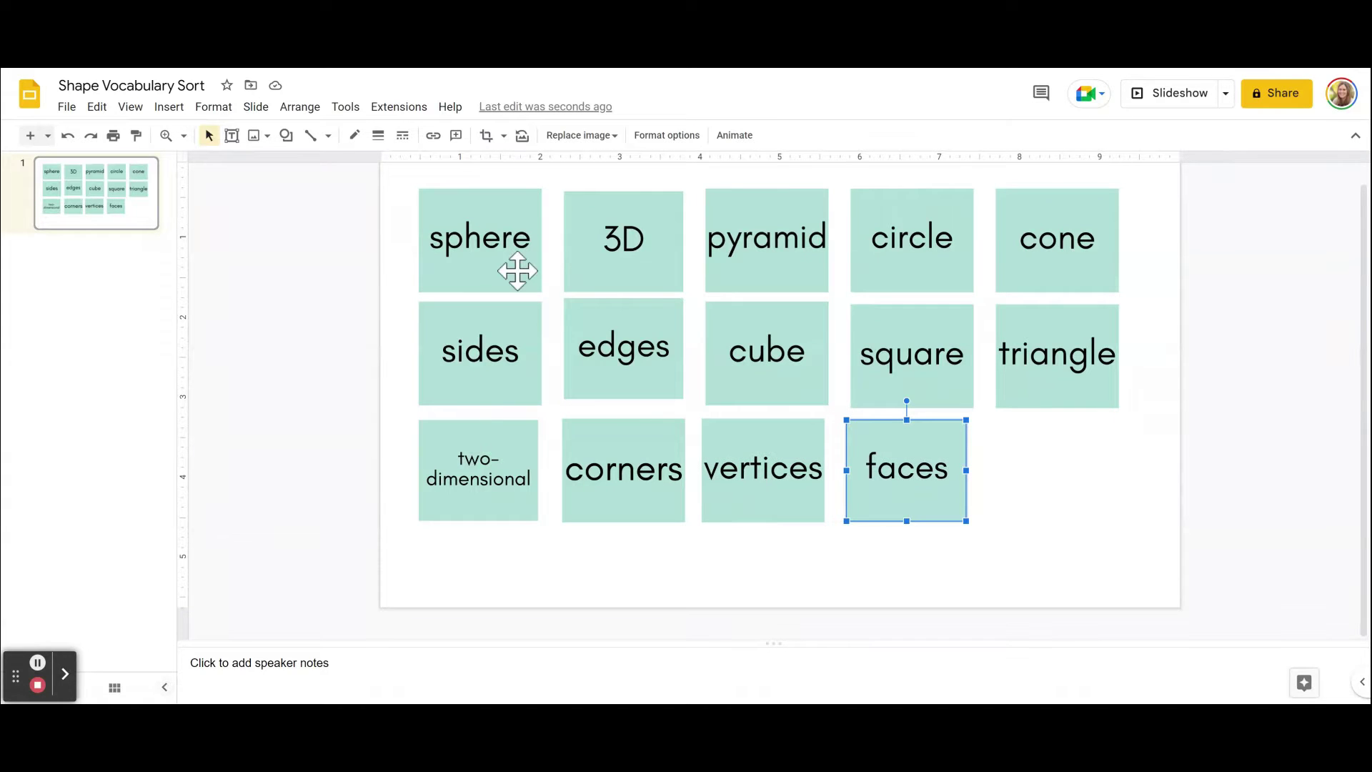
left_click(1029, 486)
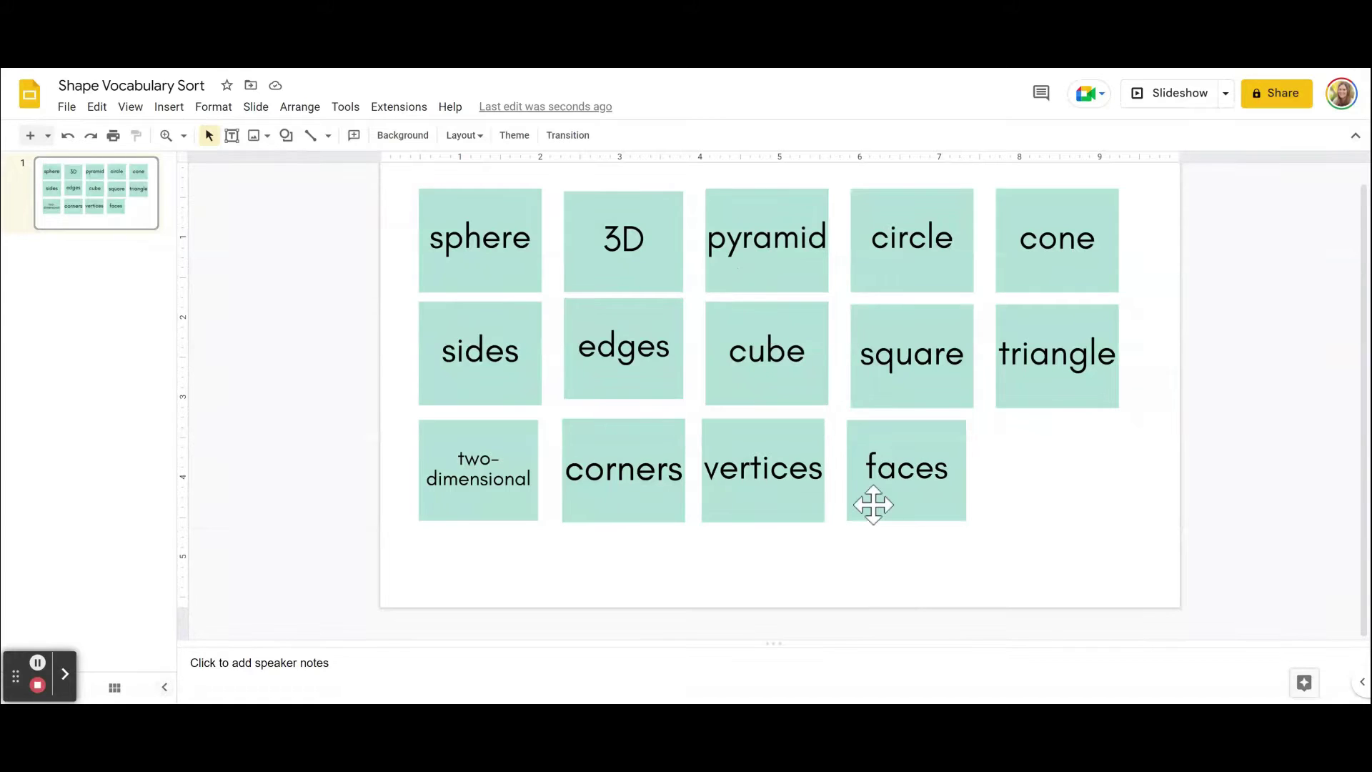
left_click(786, 286)
left_click(934, 255)
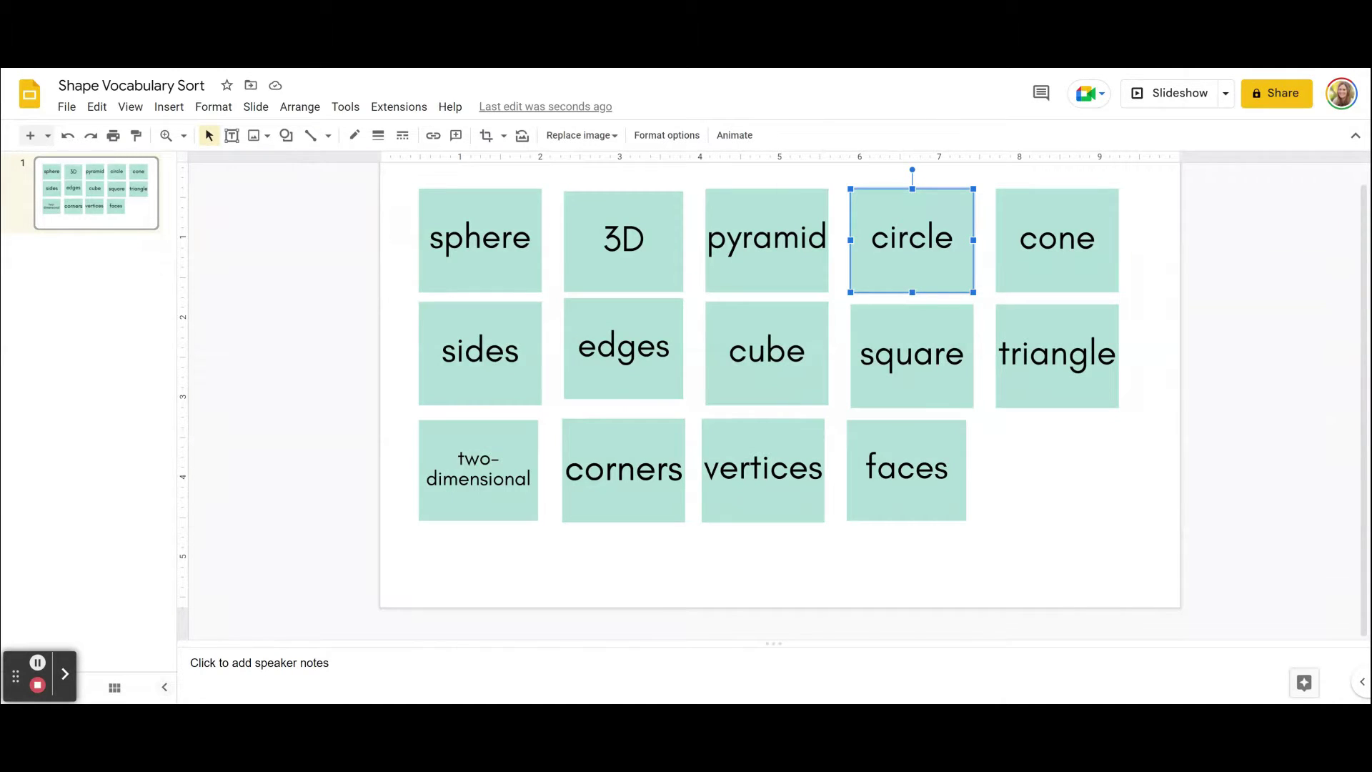
left_click(521, 352)
left_click(524, 454)
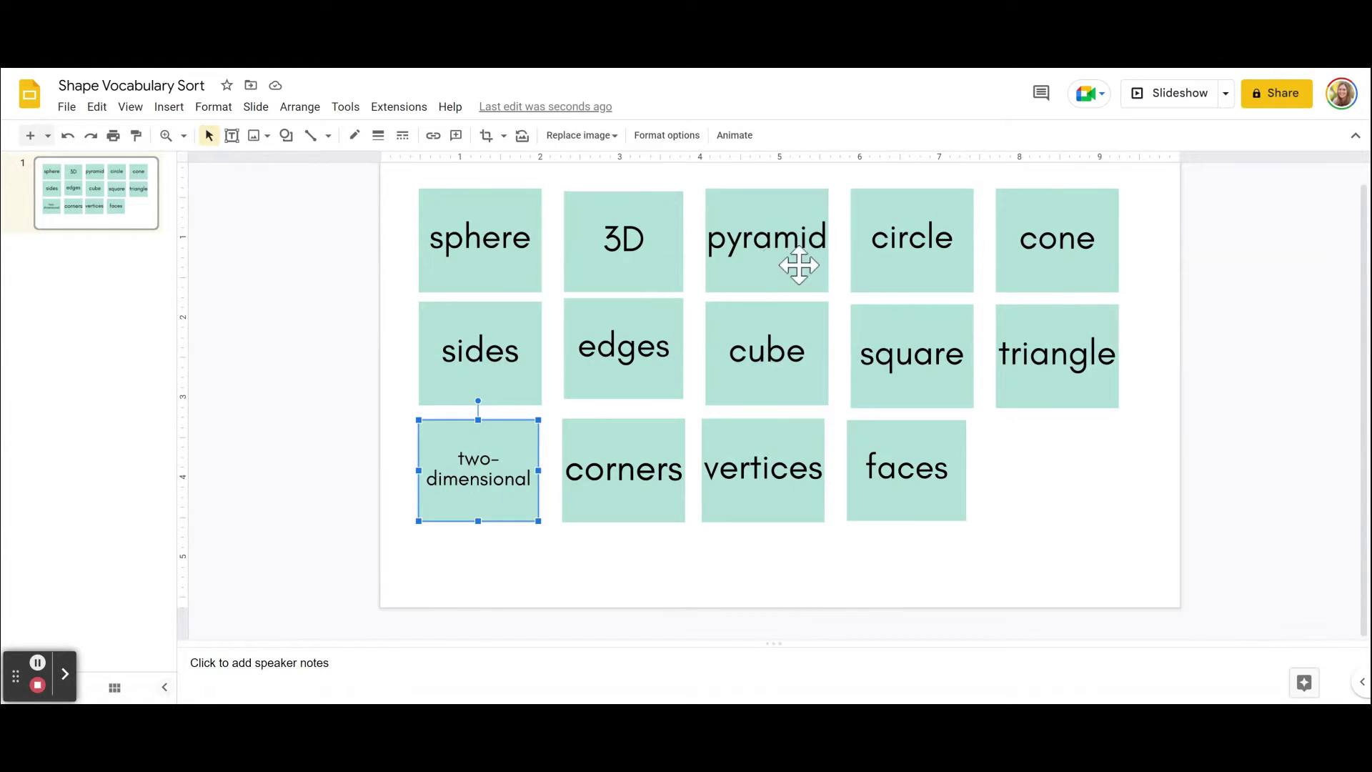
Select the cube, pyramid, square, two-dimensional and 3D cards in turn.
left_click(783, 357)
left_click(785, 266)
left_click(911, 332)
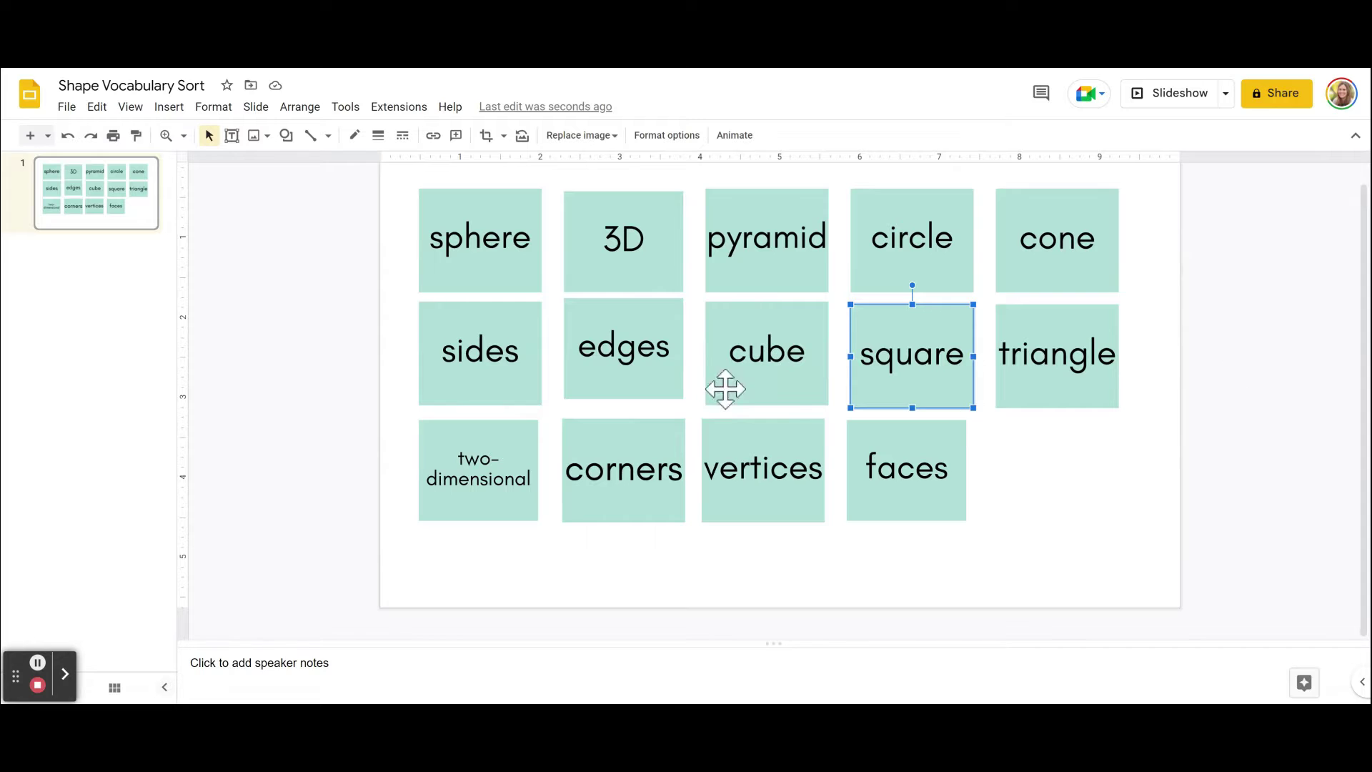
left_click(496, 508)
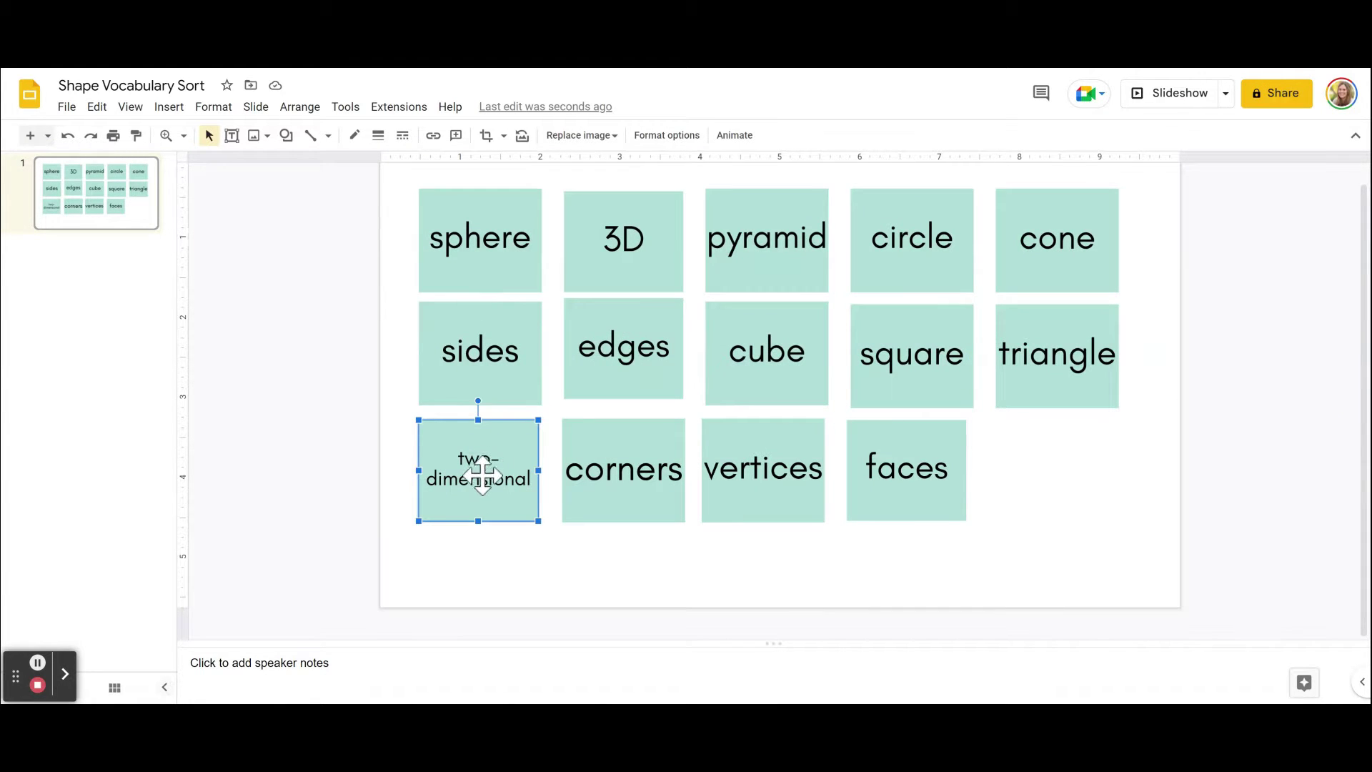
left_click(653, 254)
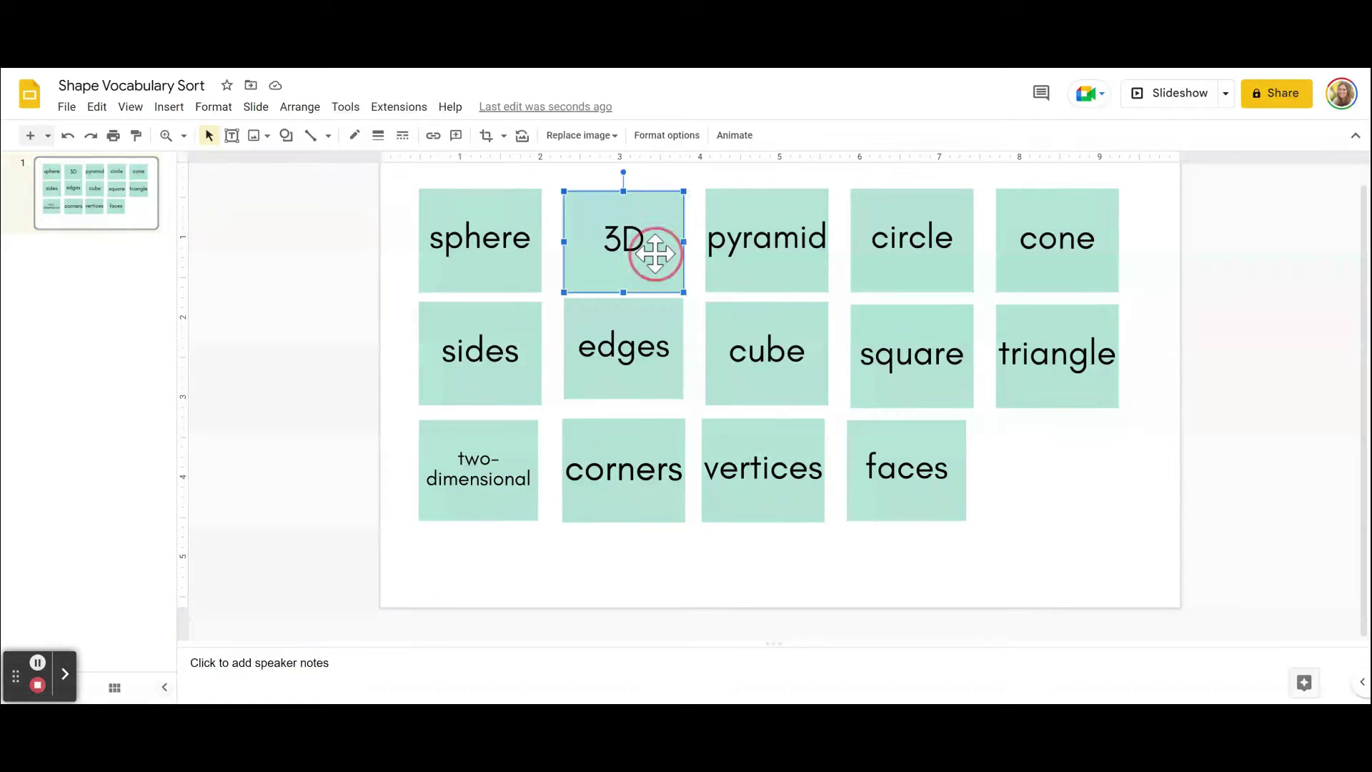
left_click(528, 468)
left_click(661, 237)
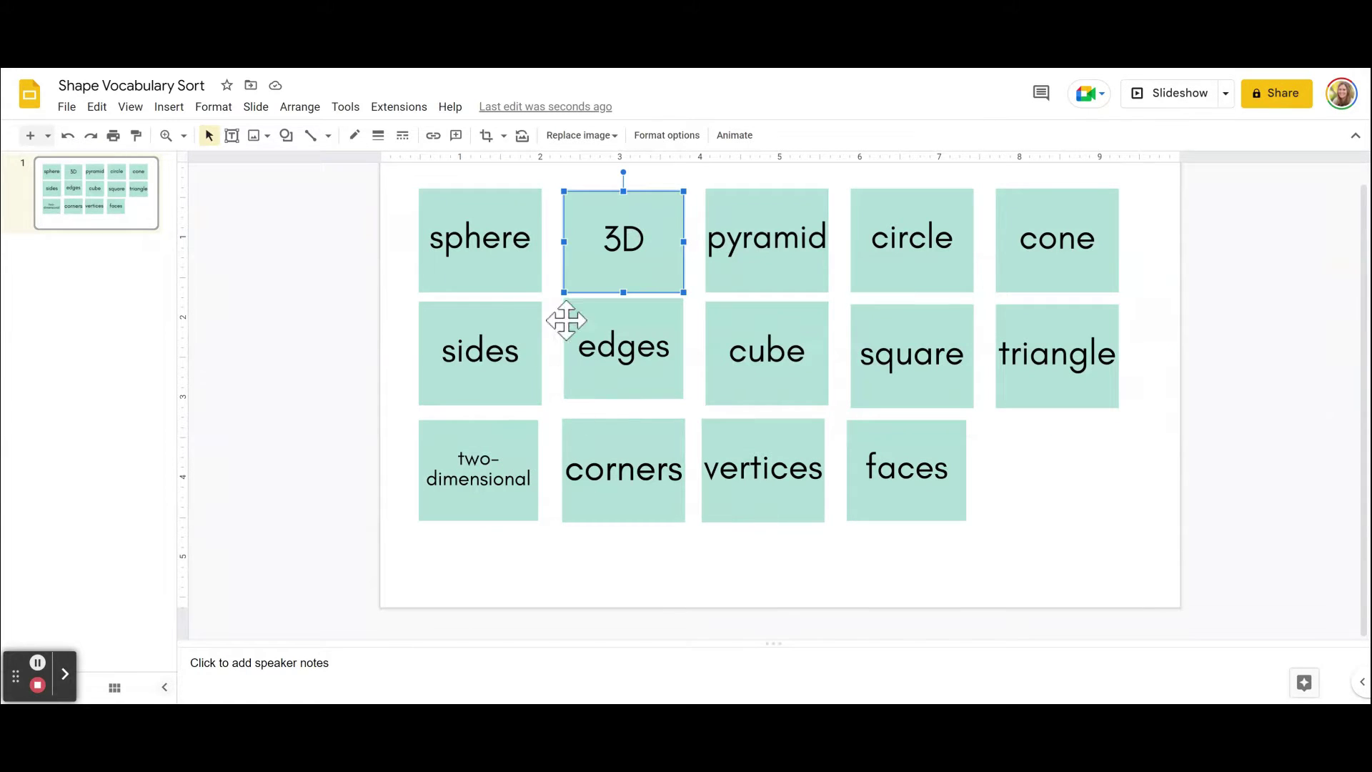
Move sphere to the bottom right, 3D to the right, and sides and edges off the slide left.
left_click_drag(505, 245, 519, 248)
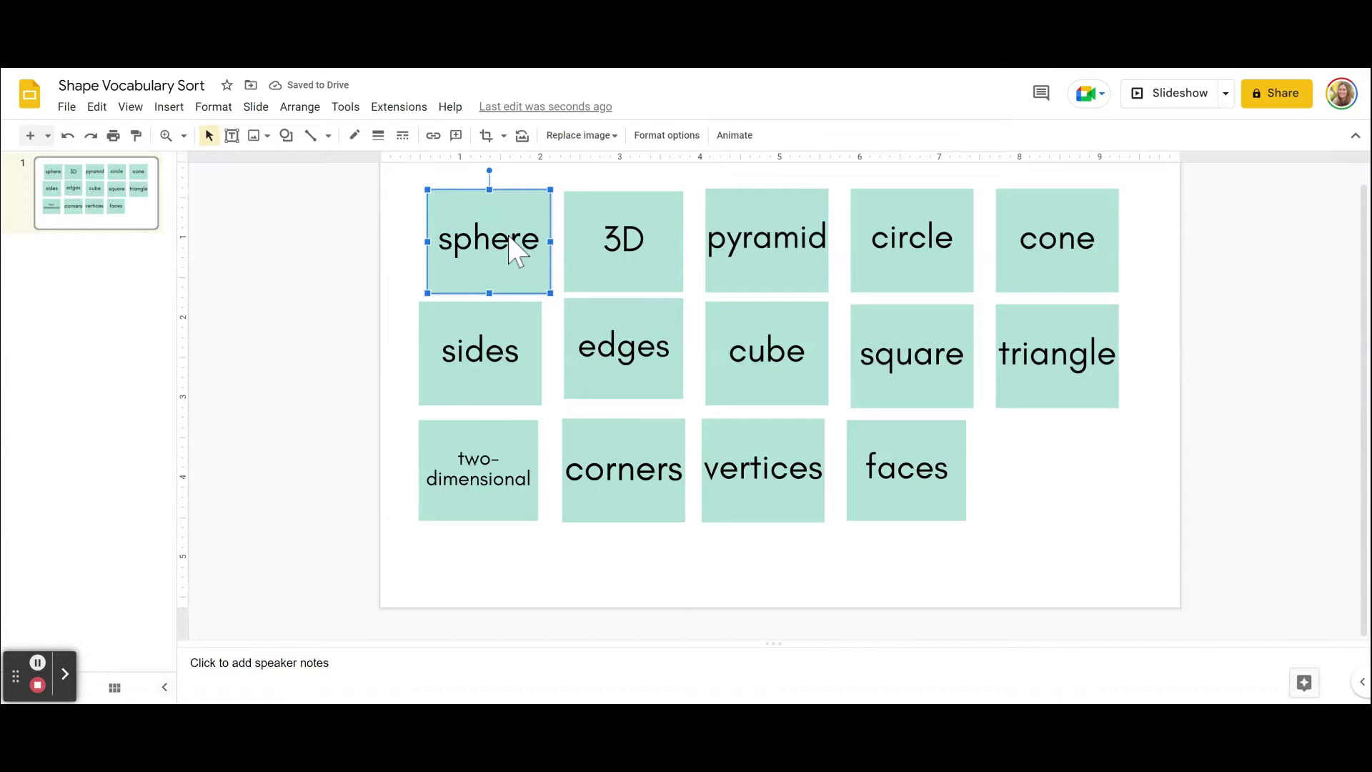
left_click_drag(526, 257, 1086, 543)
left_click_drag(621, 259, 1174, 255)
left_click_drag(511, 350, 309, 262)
left_click_drag(631, 365, 295, 399)
Put two-dimensional at the top, corners and vertices off the slide, and circle under two-dimensional.
left_click_drag(477, 463, 590, 222)
left_click(613, 454)
left_click_drag(452, 500, 271, 497)
left_click_drag(710, 521, 1242, 390)
left_click_drag(919, 245, 514, 349)
Set 3D as the top-right heading, with cone below cube and pyramid beside sphere.
left_click_drag(1062, 249, 884, 548)
left_click_drag(761, 255, 1109, 464)
left_click_drag(1161, 255, 938, 248)
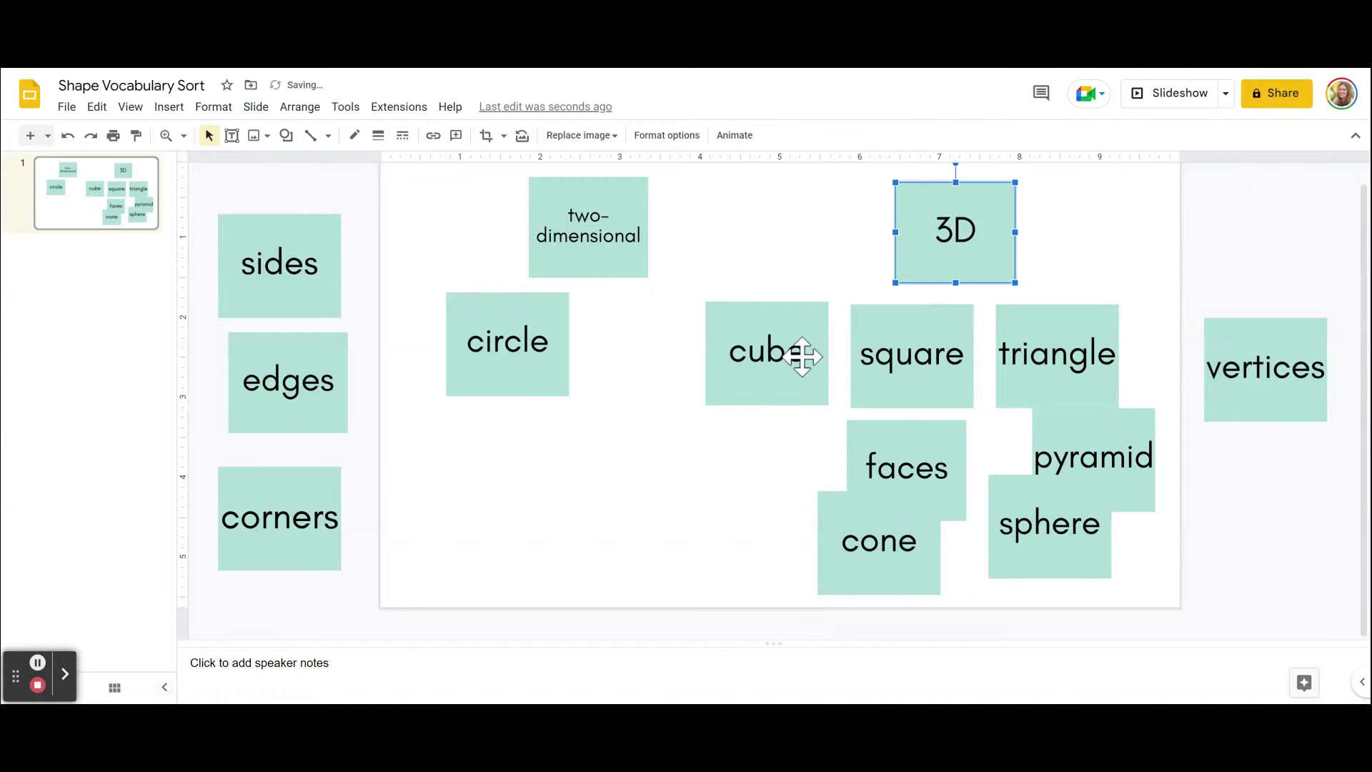
Place square below circle and triangle beside it, and move faces right of cube.
left_click_drag(945, 360, 541, 467)
left_click_drag(1108, 361, 931, 360)
left_click_drag(942, 459, 1115, 340)
Arrange cube, pyramid, sphere and cone under 3D, moving faces aside.
left_click_drag(980, 355, 939, 353)
left_click_drag(1078, 356, 1238, 494)
left_click_drag(1111, 426, 1049, 336)
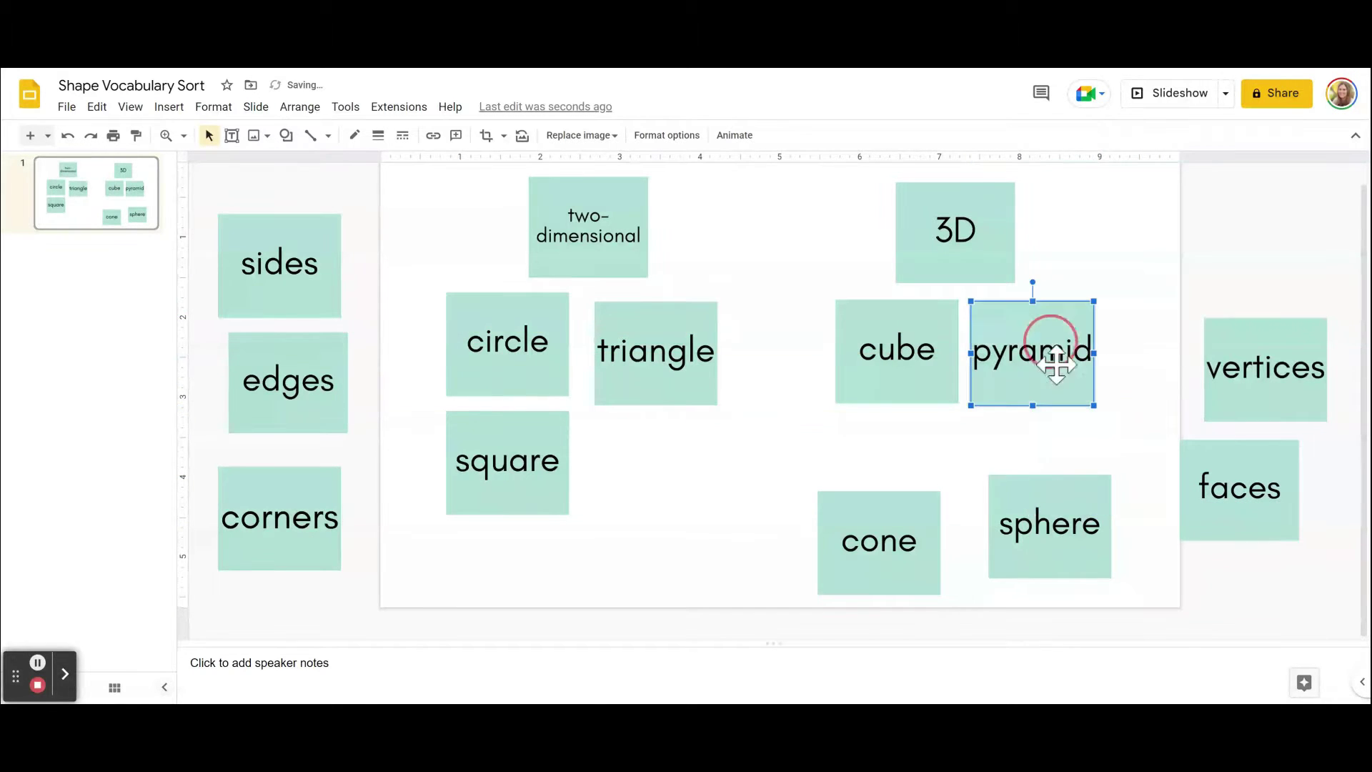
left_click_drag(1048, 515, 1033, 461)
left_click_drag(919, 533, 926, 474)
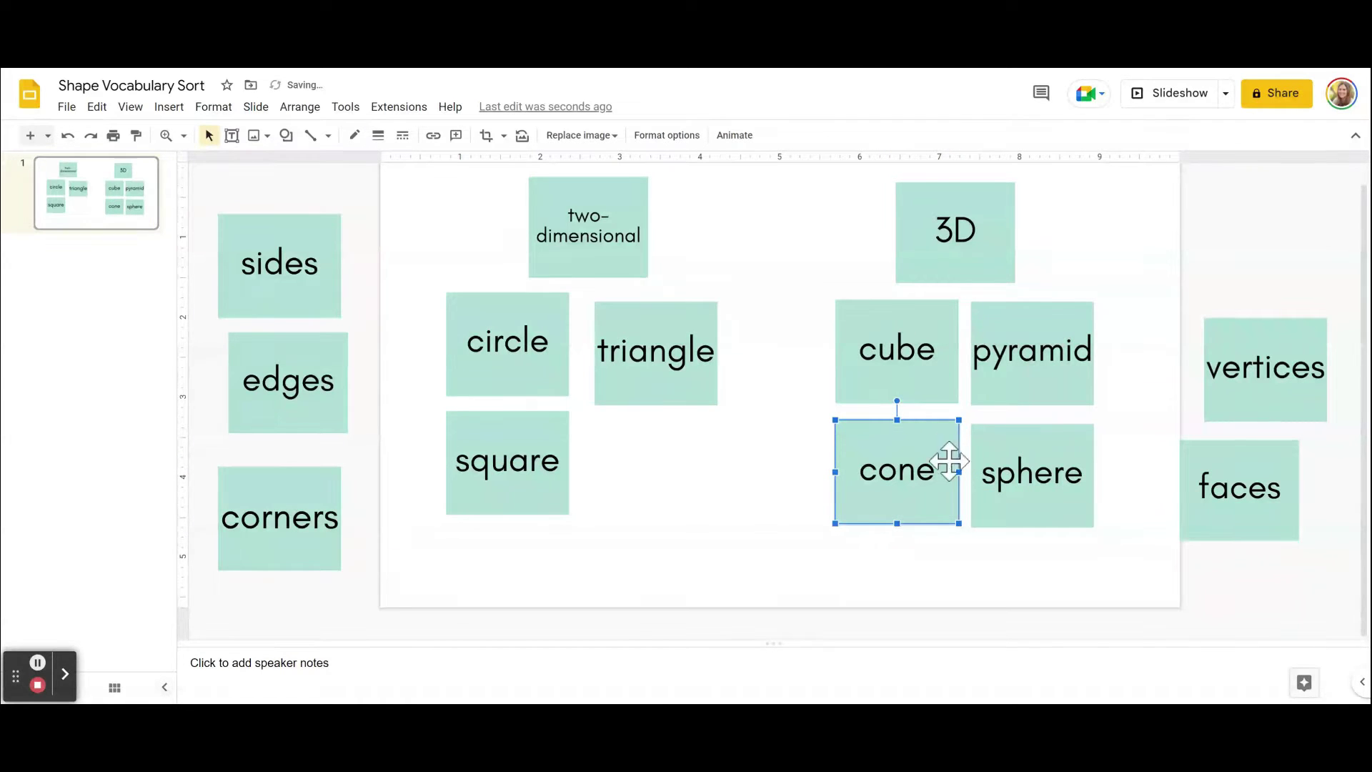
Line triangle up beside circle, put sides under triangle, and add edges and faces to 3D.
left_click_drag(624, 359, 606, 350)
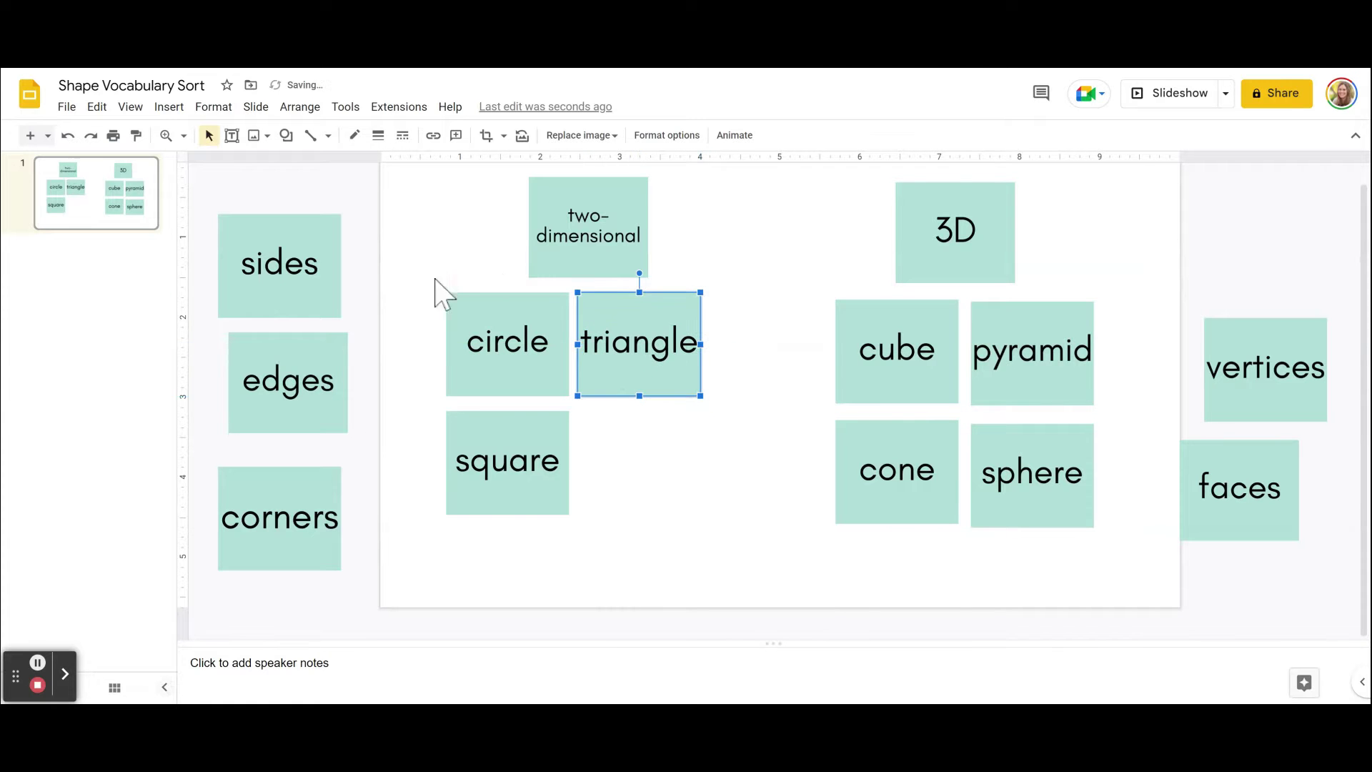
left_click_drag(286, 279, 653, 478)
left_click_drag(307, 415, 1176, 373)
left_click_drag(1230, 507, 1163, 492)
Place corners and vertices side by side at the bottom centre, below cone.
left_click_drag(1275, 369, 833, 579)
left_click_drag(321, 496, 761, 568)
left_click_drag(843, 572, 826, 584)
left_click(757, 561)
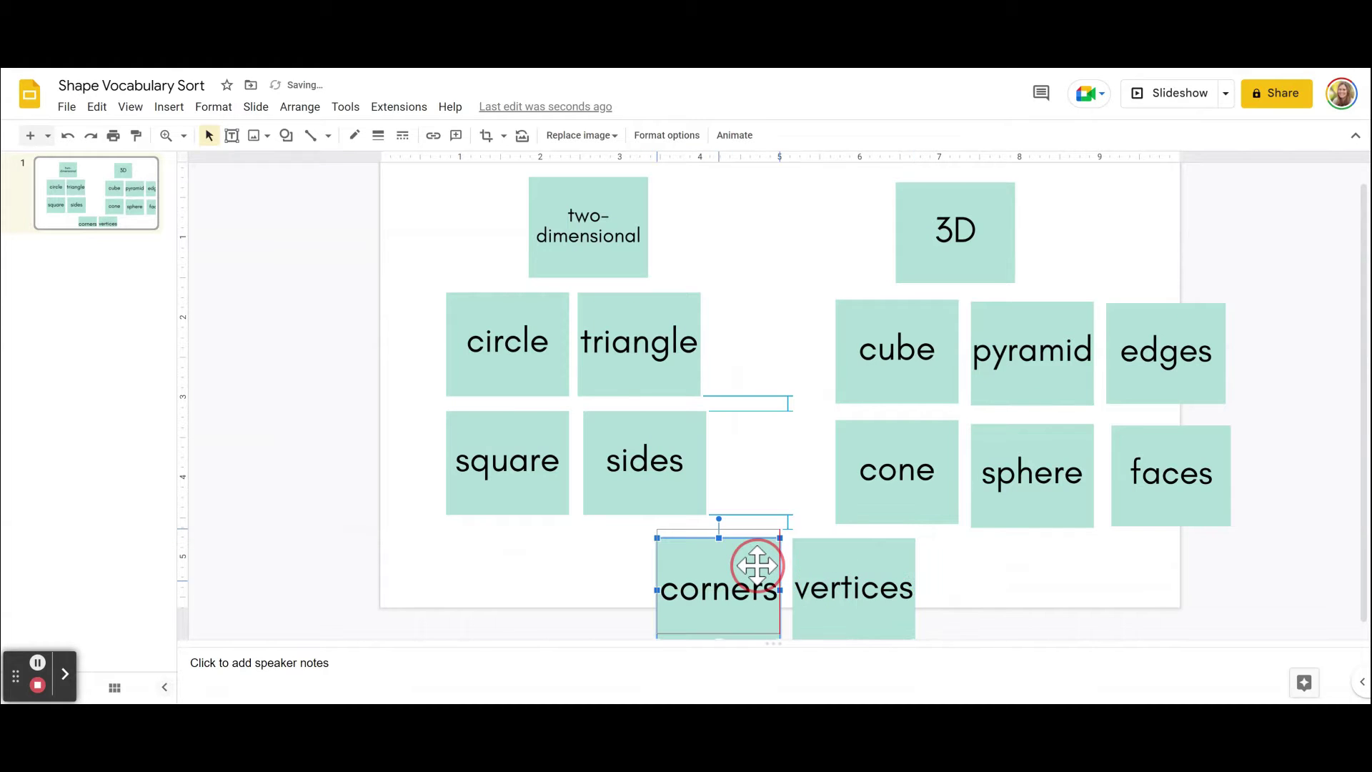
left_click(815, 576)
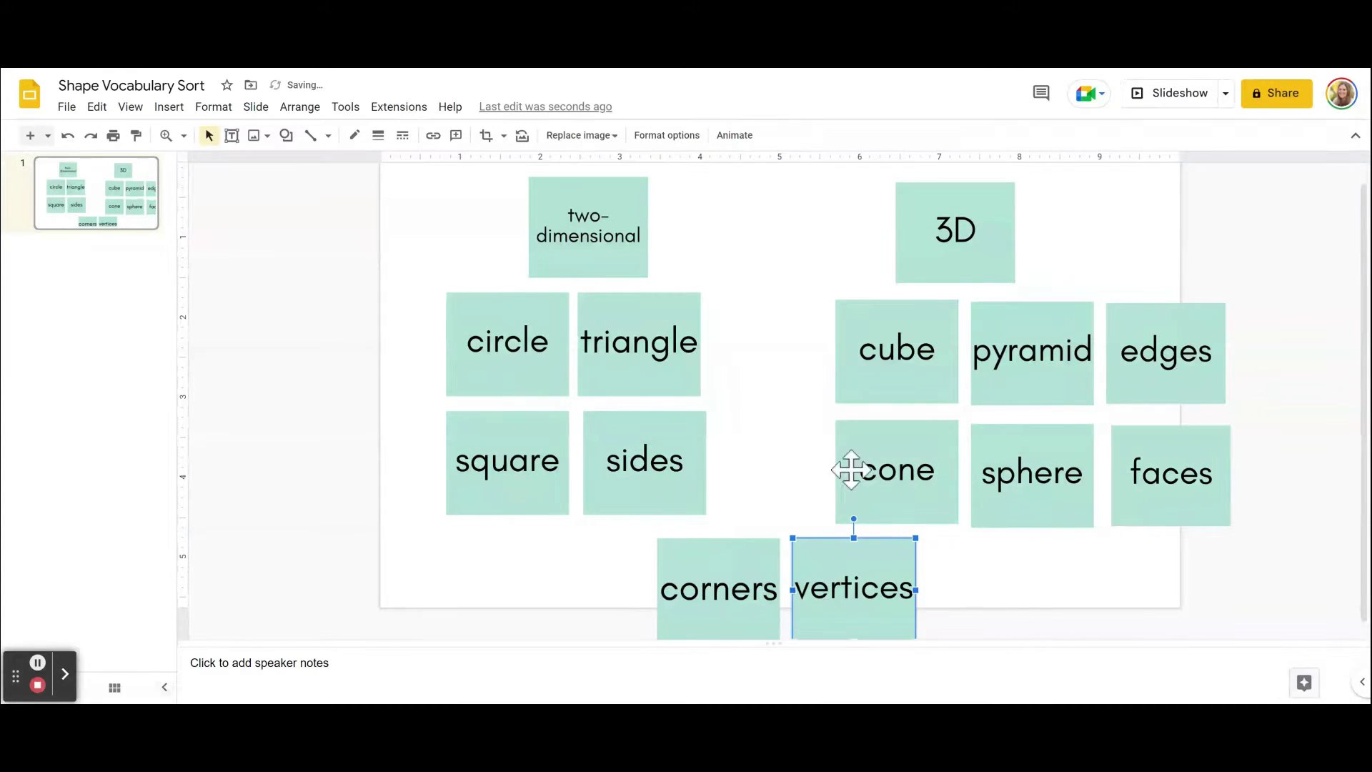